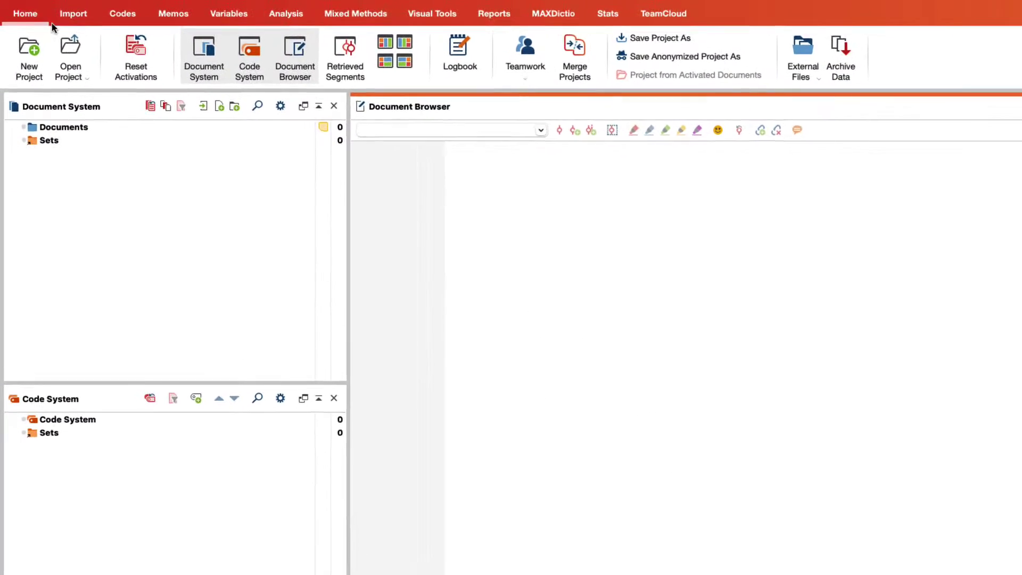
- Start importing Focus group.docx as a focus group transcript without timestamps
click(87, 16)
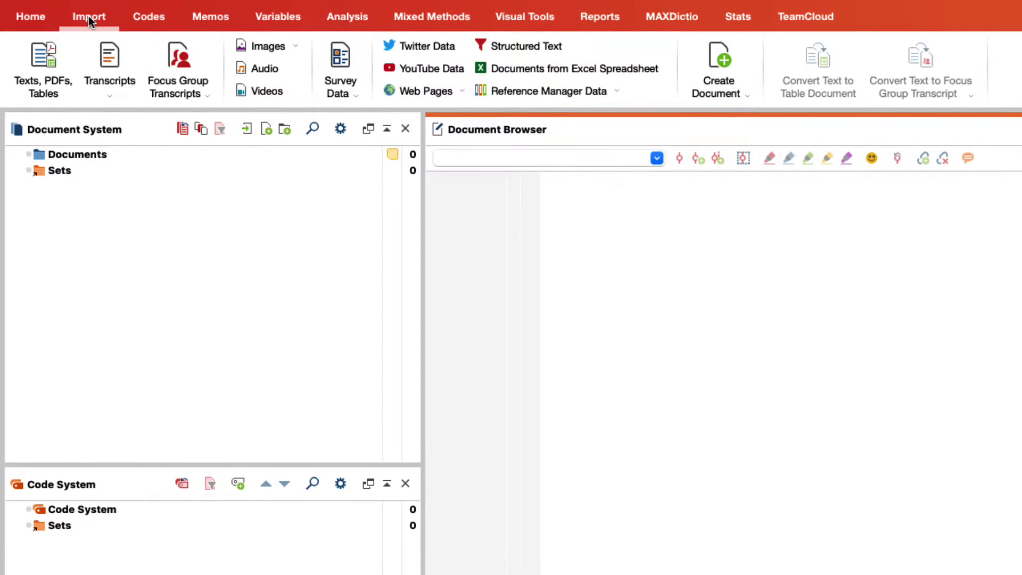
click(186, 85)
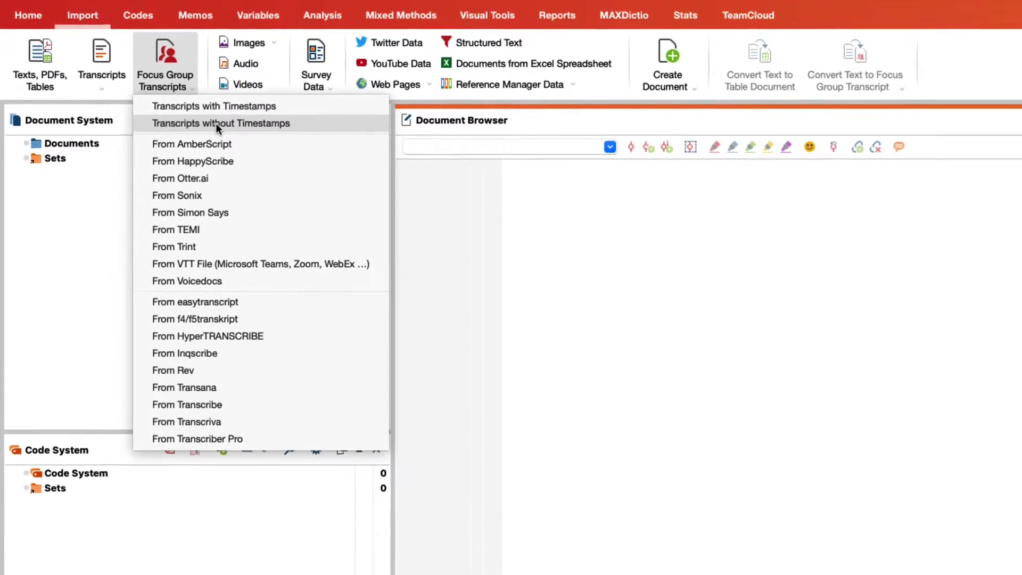
click(232, 133)
click(494, 139)
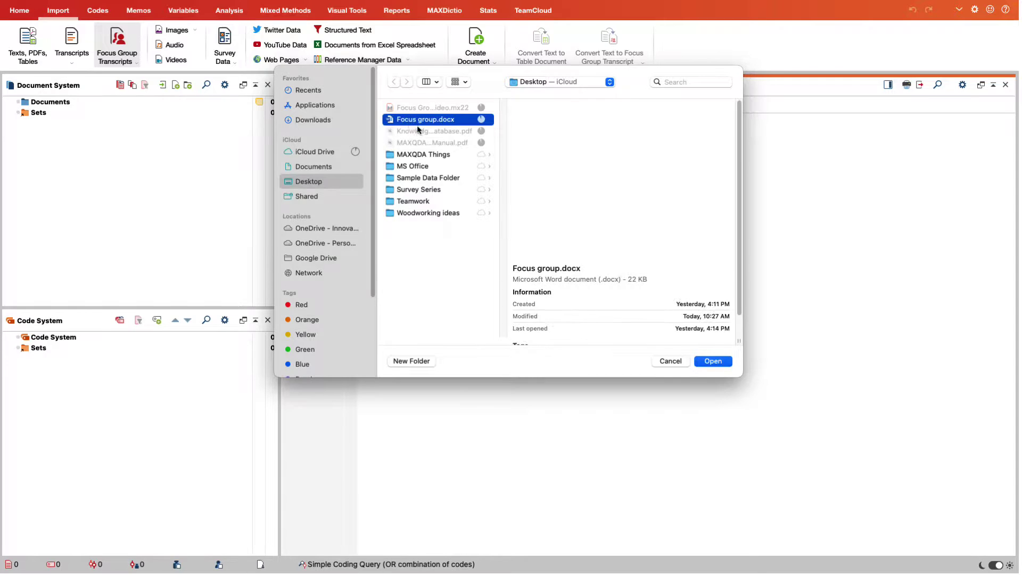
click(730, 364)
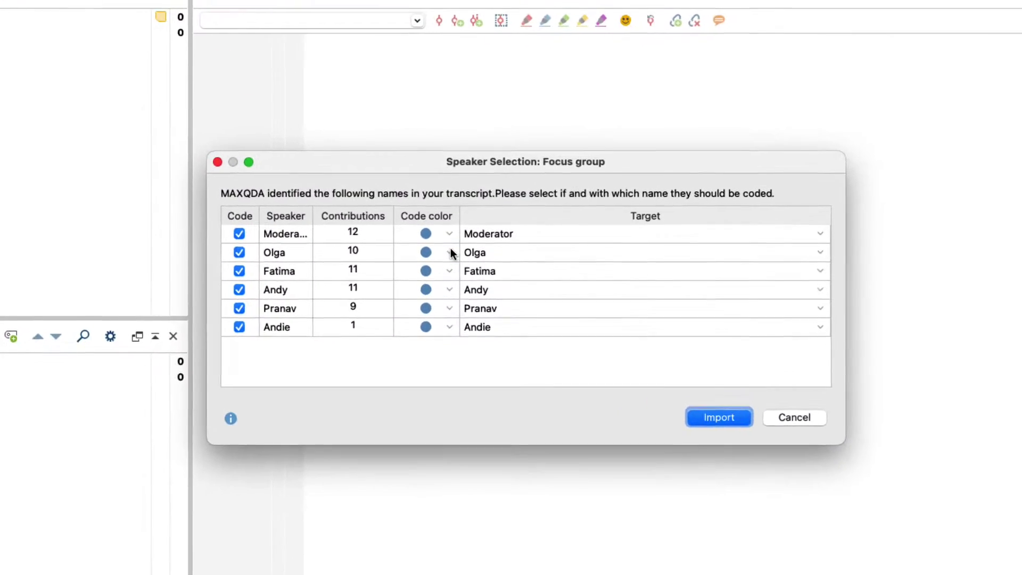
- Colour the speakers: second turquoise, third green, fourth yellow, fifth red, last left blue
click(450, 253)
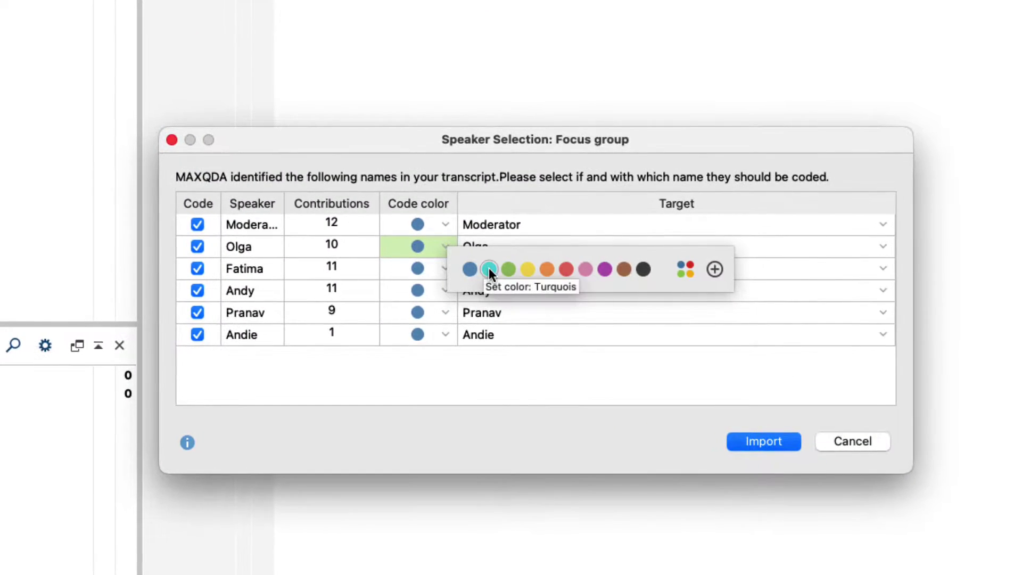
click(489, 290)
click(450, 271)
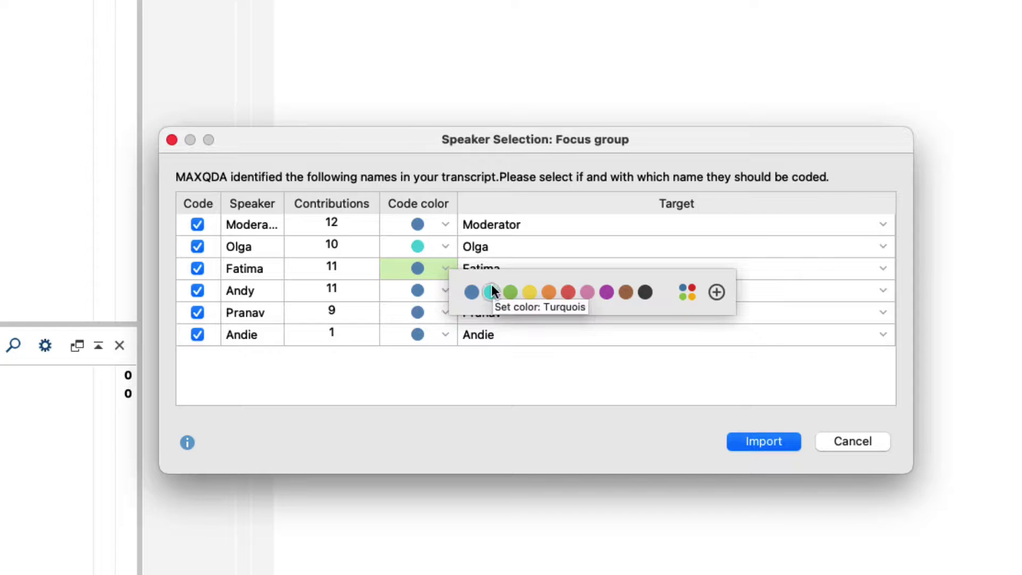
click(511, 292)
click(445, 291)
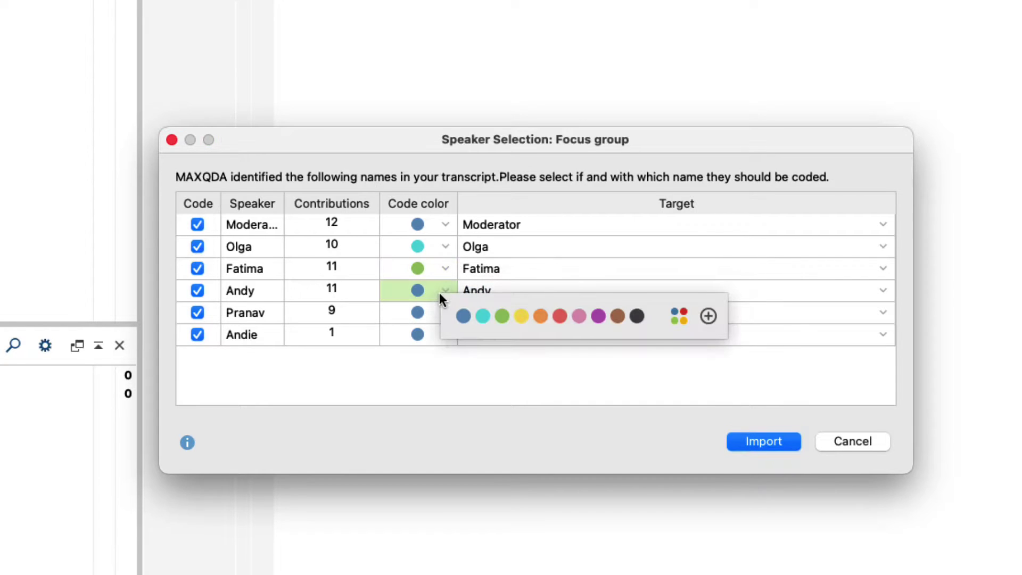
click(519, 315)
click(446, 313)
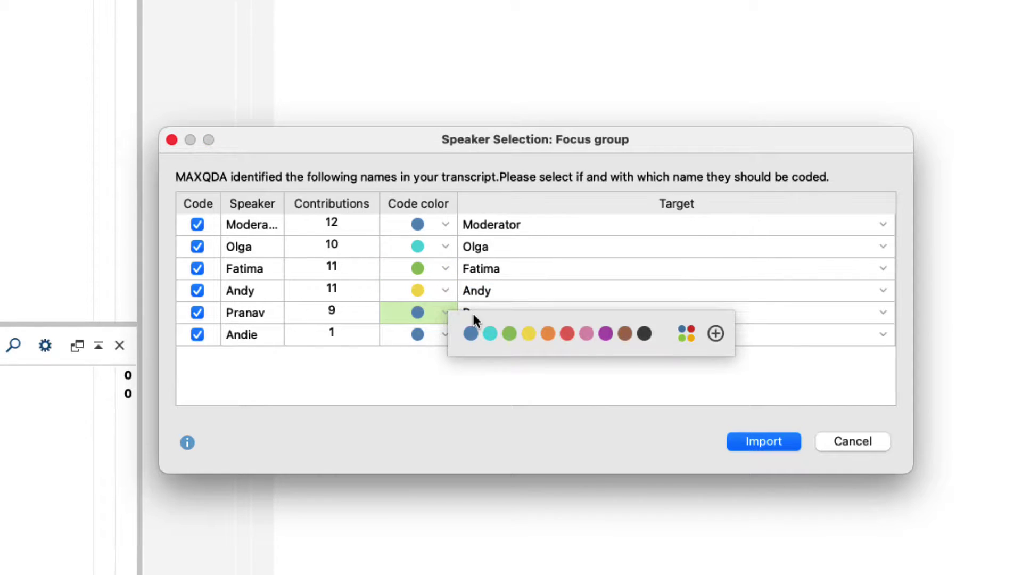
click(530, 334)
click(445, 318)
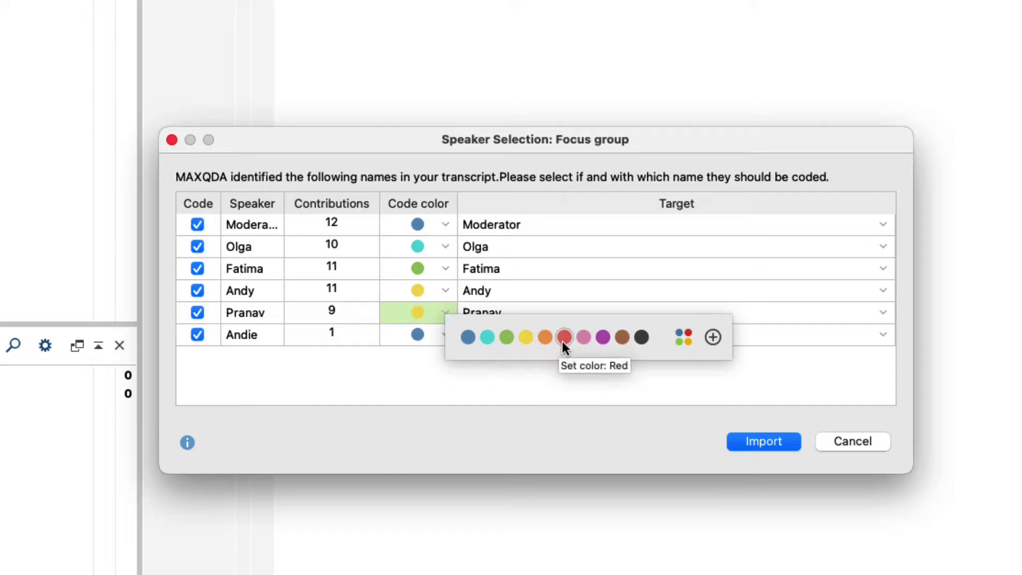
click(563, 339)
click(450, 334)
click(448, 333)
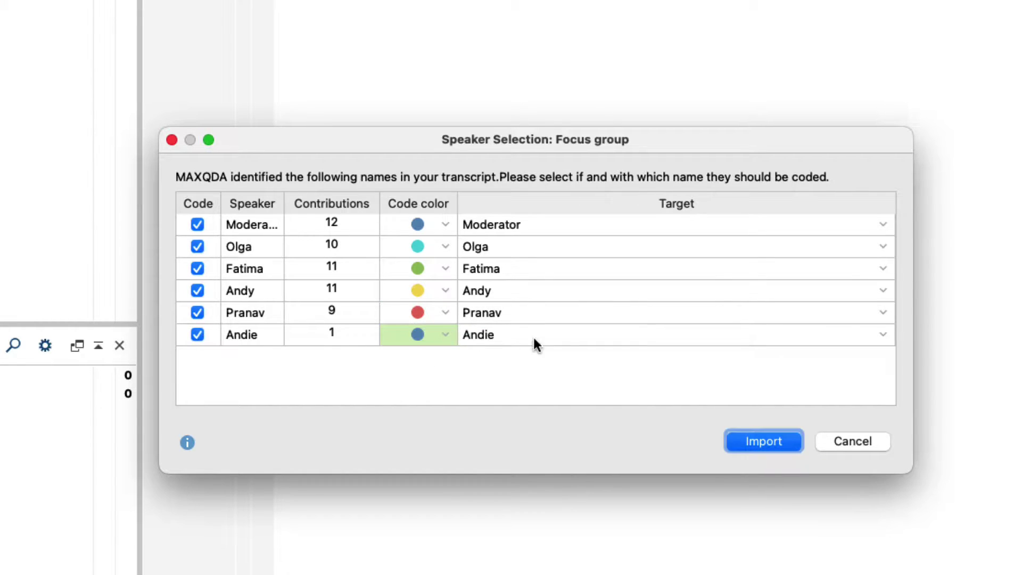
- Merge the duplicate speaker Andie into Andy and import the transcript
click(642, 337)
click(643, 338)
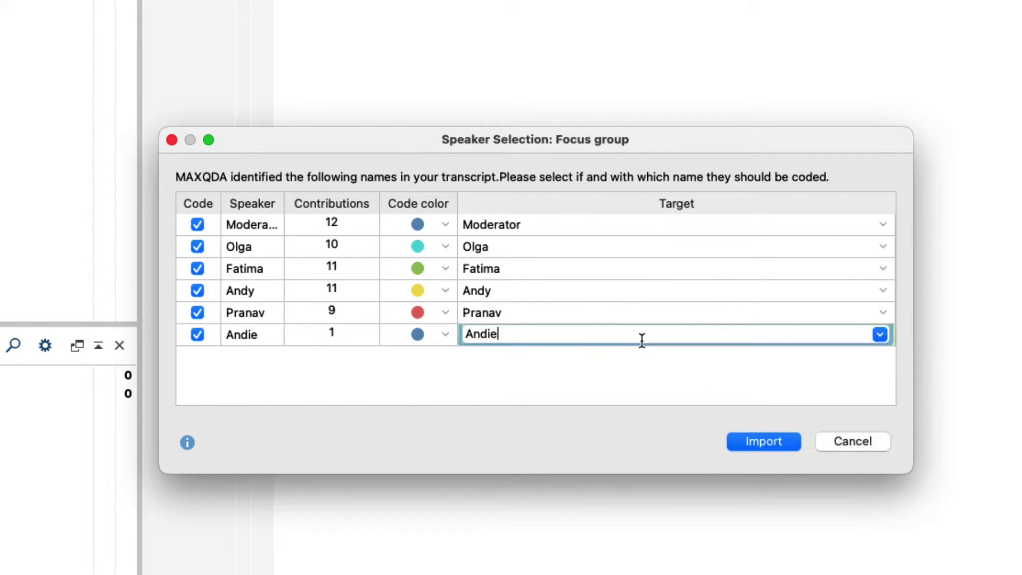
click(880, 334)
click(832, 394)
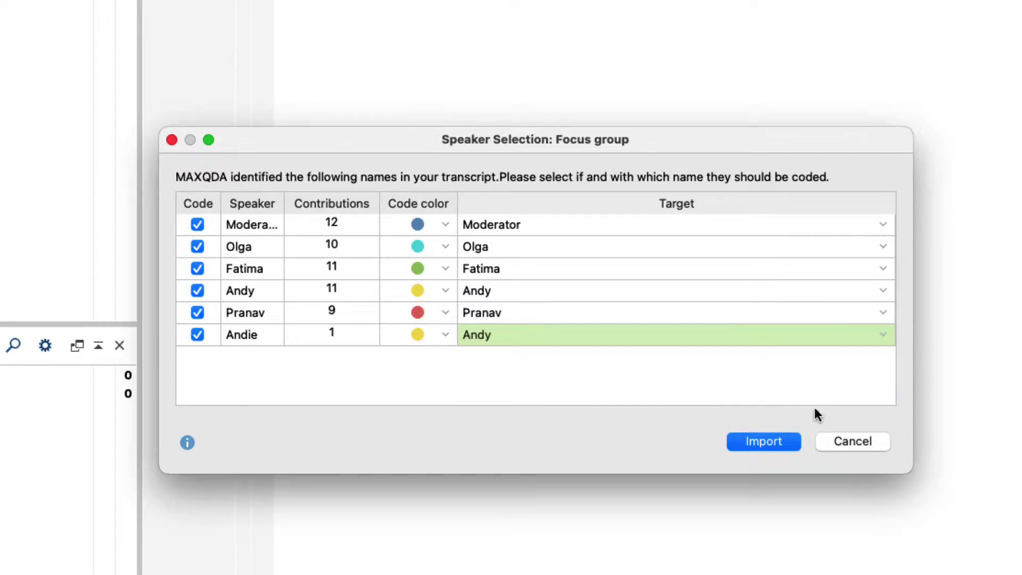
click(778, 441)
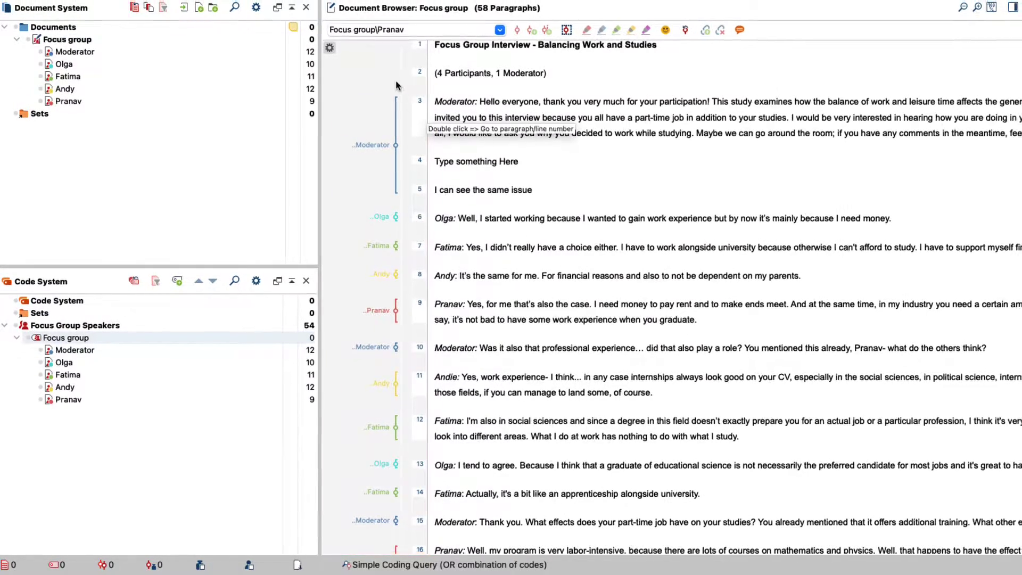
- Show the Retrieved Segments pane and activate the Focus group document
click(20, 11)
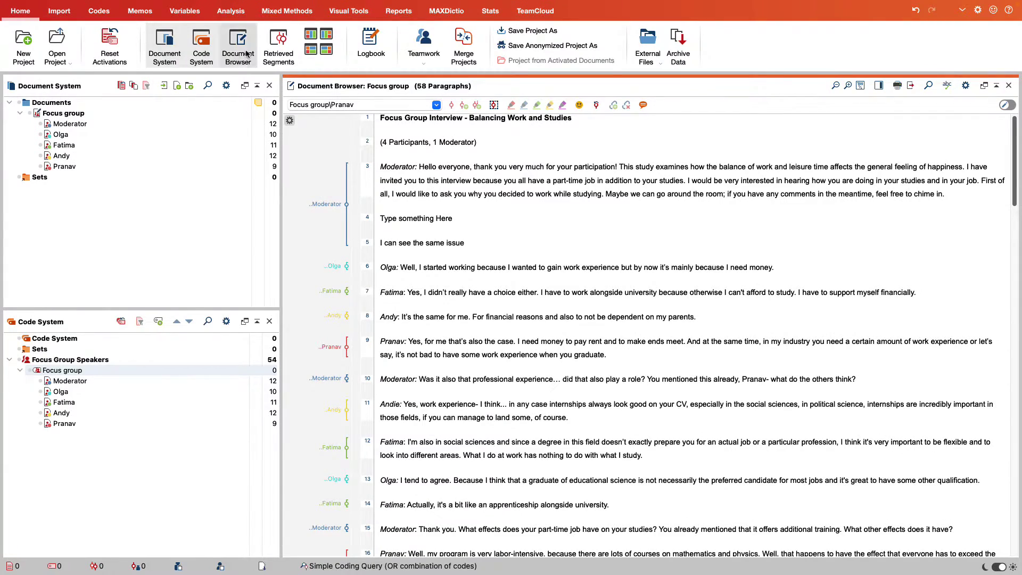
click(277, 53)
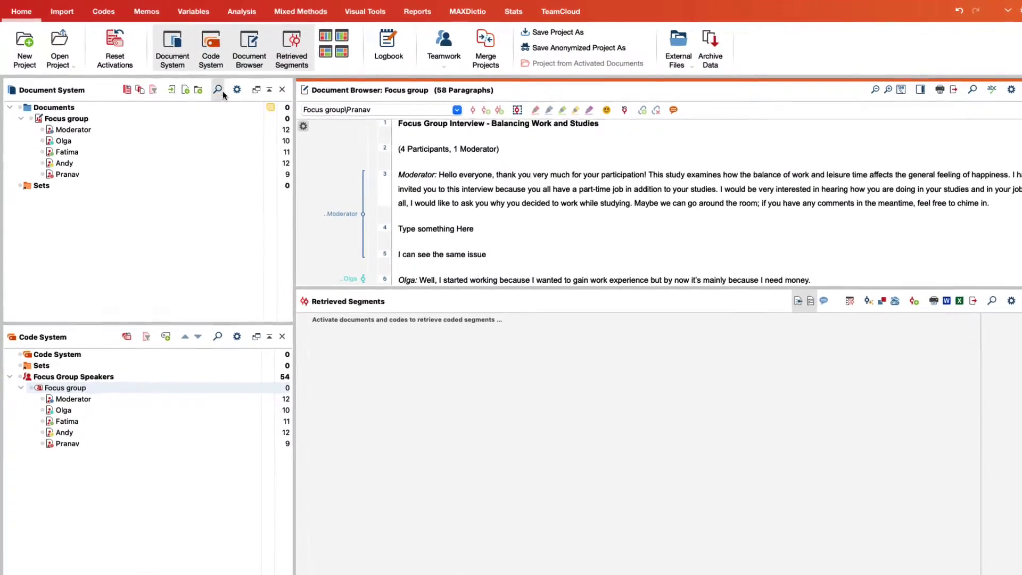
click(29, 113)
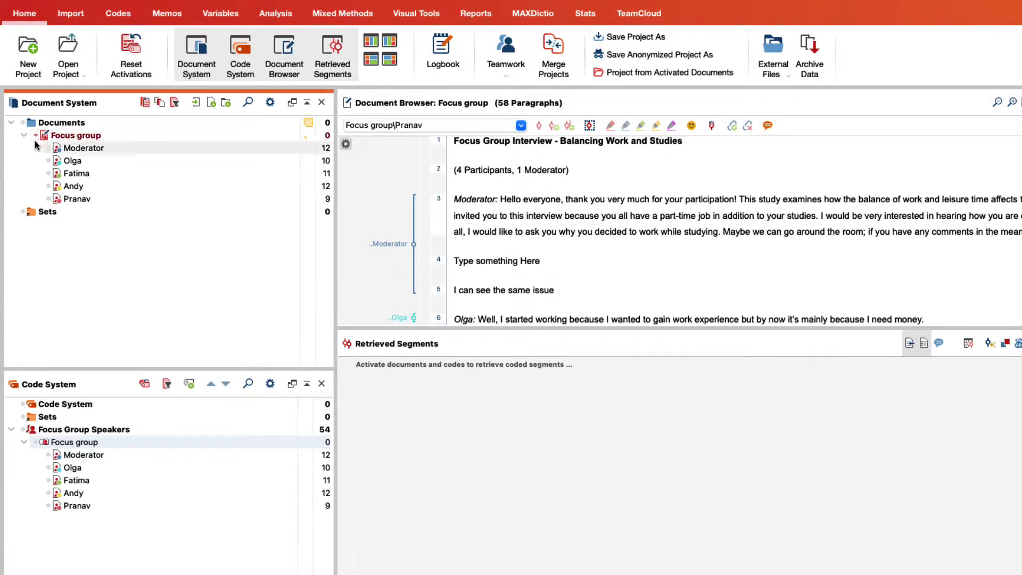
- Activate the Olga speaker code to retrieve all her contributions
click(48, 471)
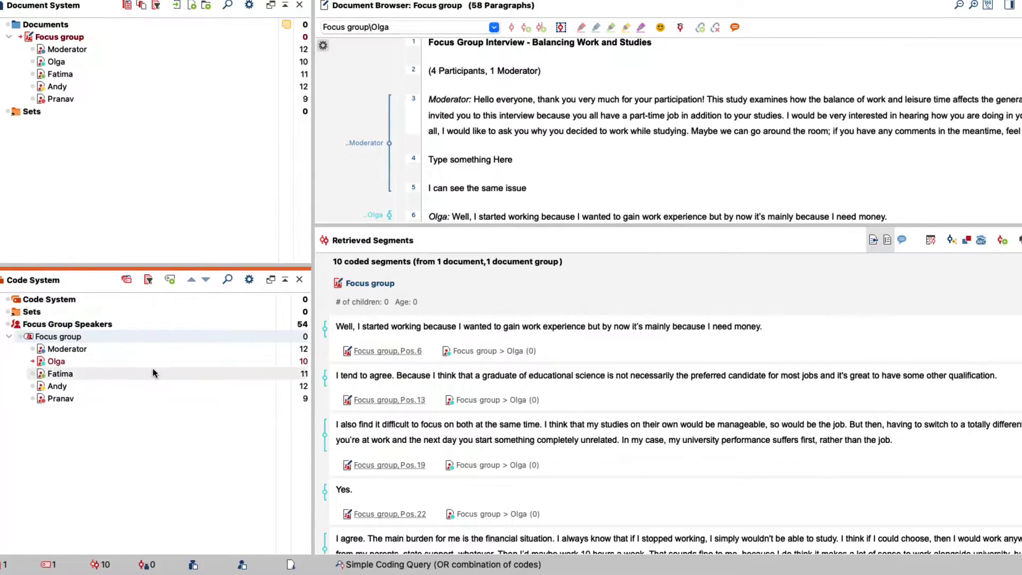
drag(413, 228, 418, 190)
scroll(468, 277, down, 4)
scroll(472, 282, down, 8)
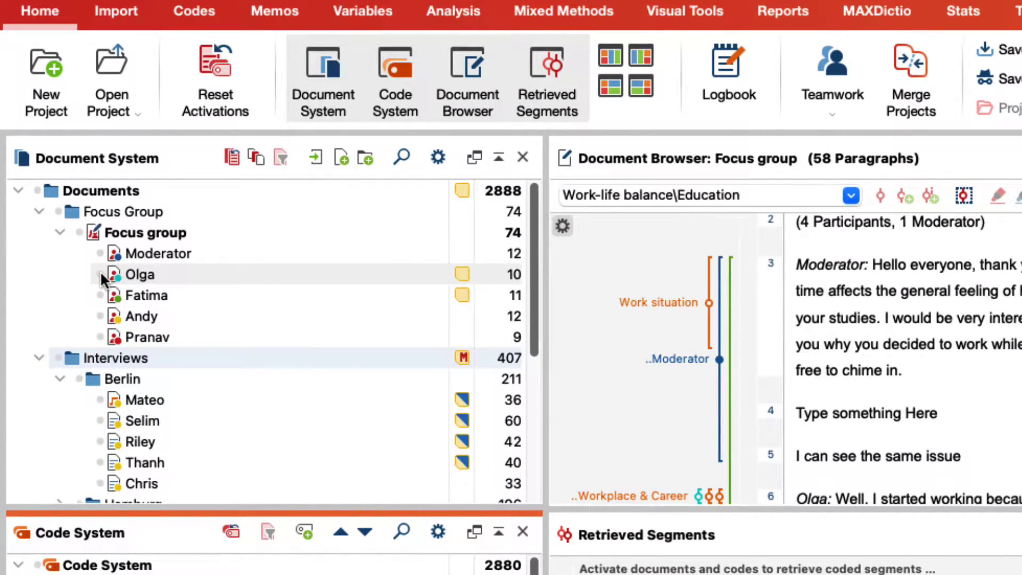
- Activate Olga's speaker entry and the Education code to retrieve her Education passages
click(101, 273)
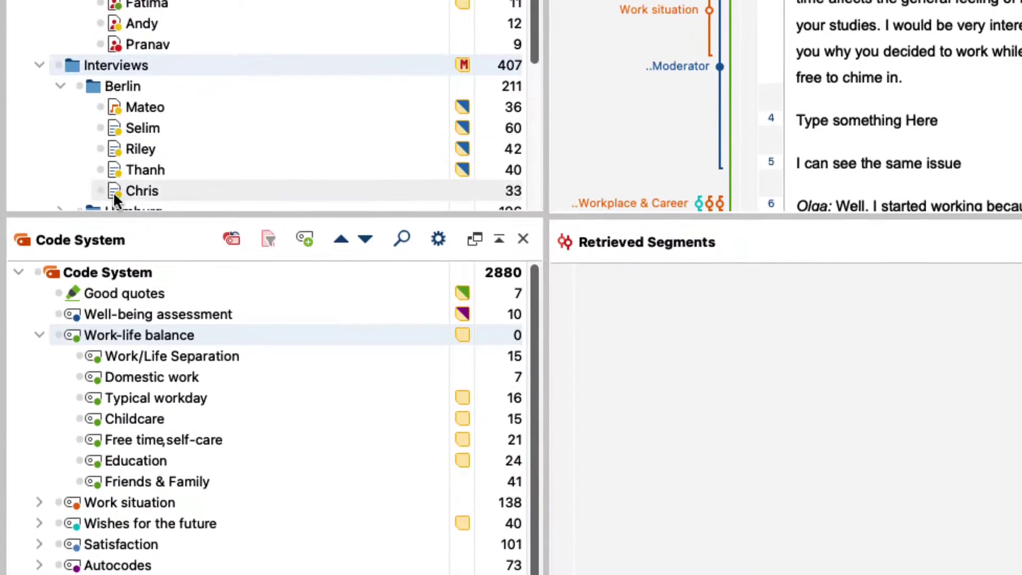
click(80, 333)
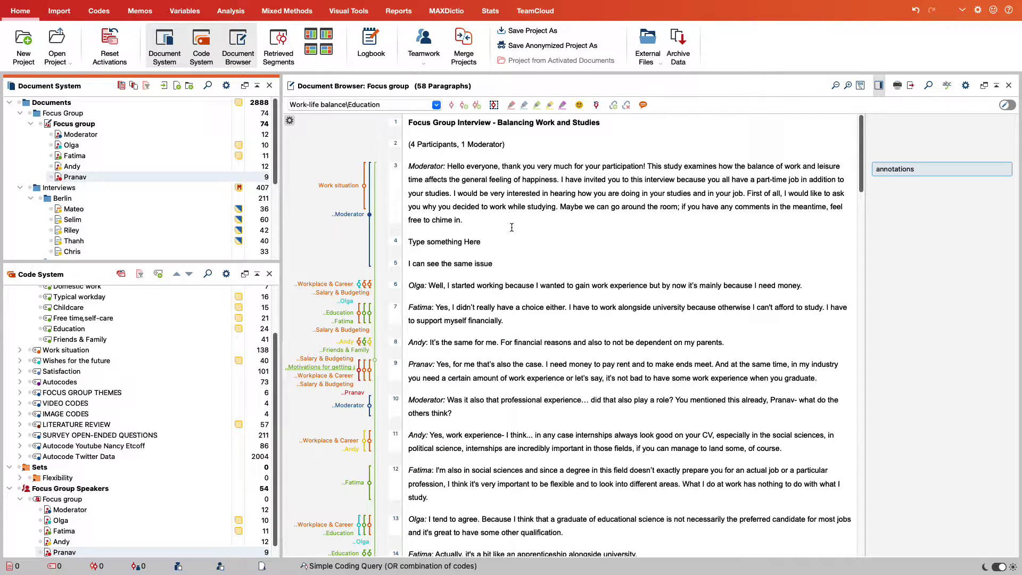
- Show Focus Group Speakers statistics for the Focus group document from its context menu
right_click(89, 127)
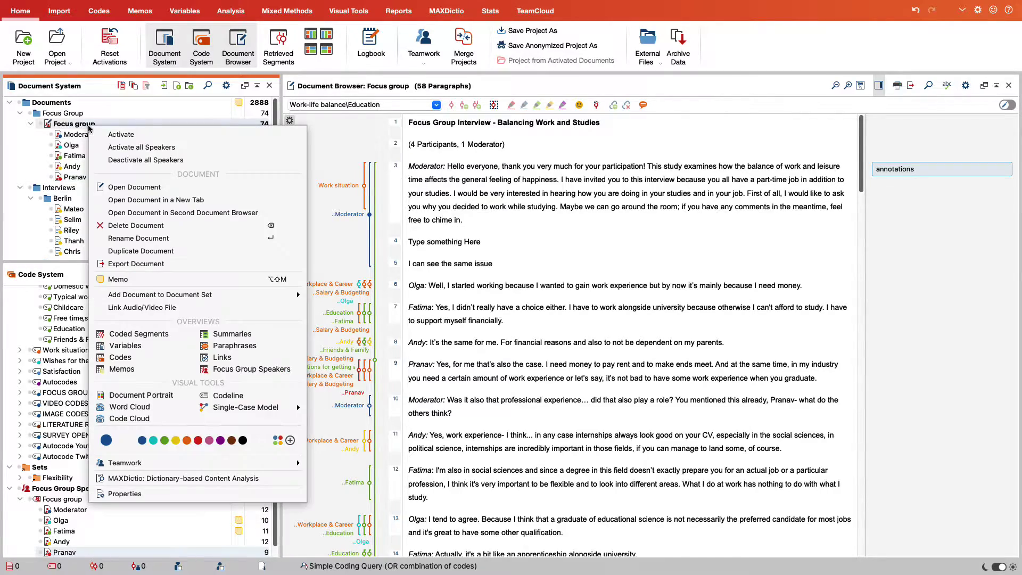
click(260, 371)
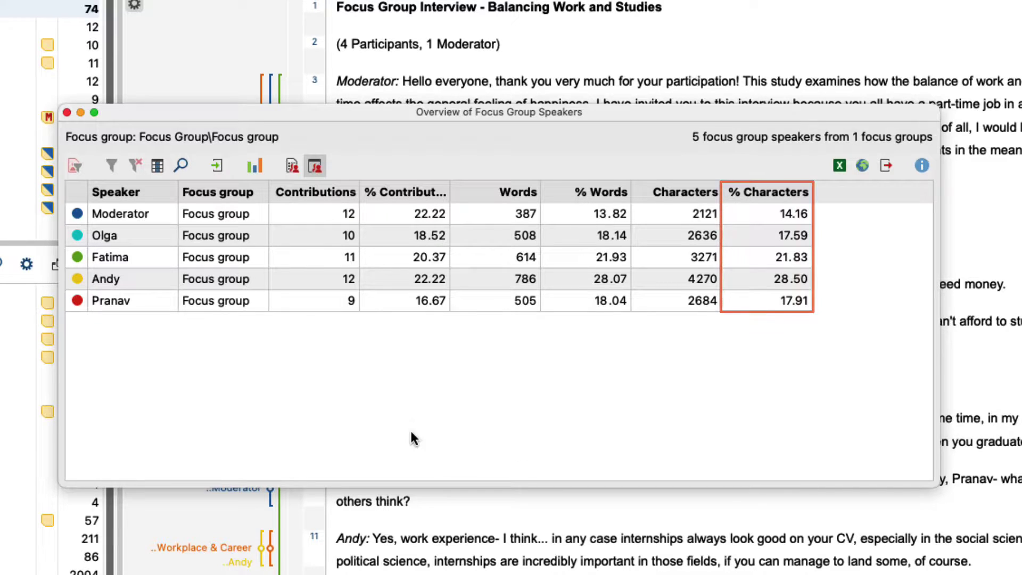
- Create a new Integer speaker variable named Age in the speaker variables list
click(291, 166)
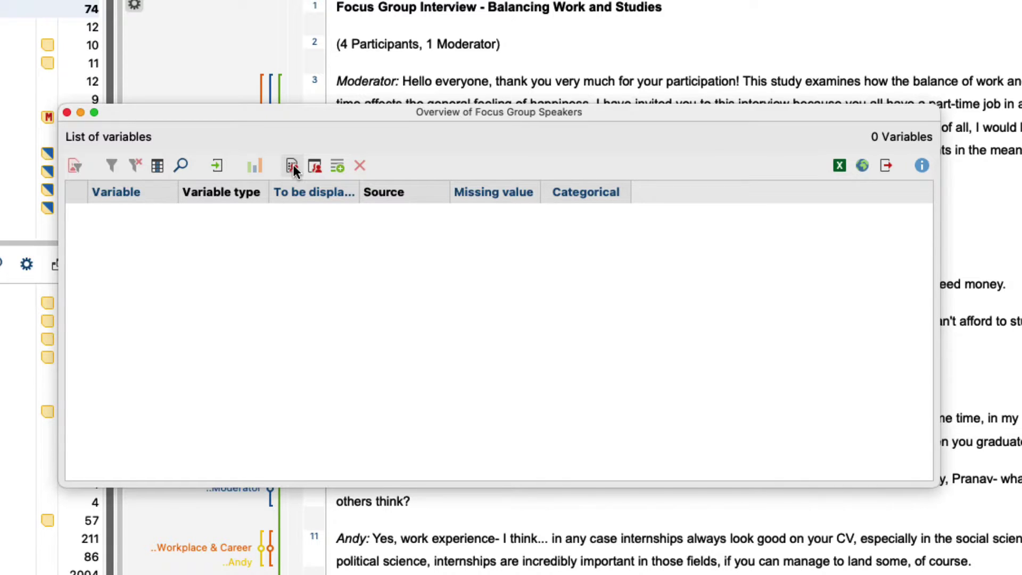
click(335, 168)
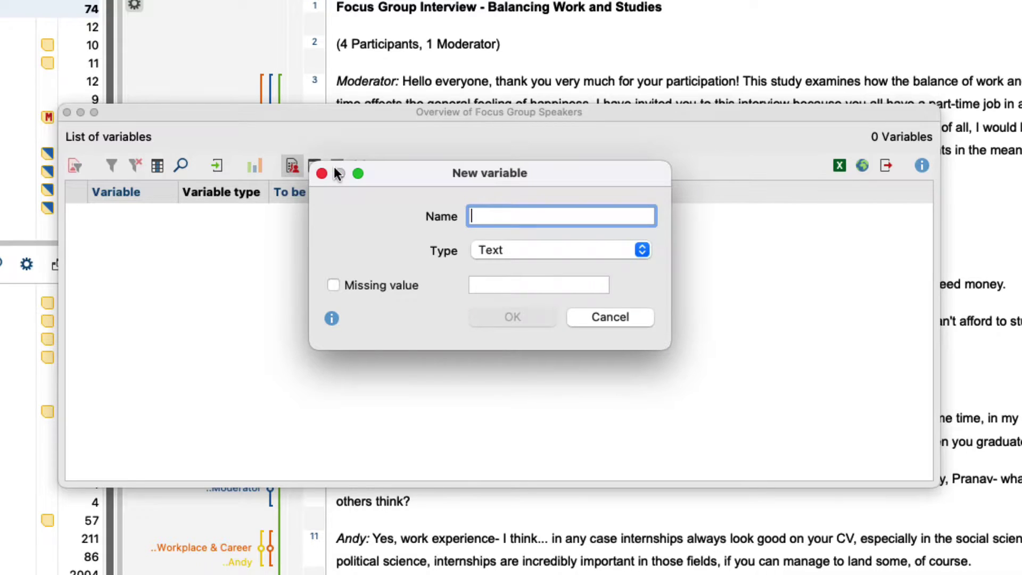
text(Age)
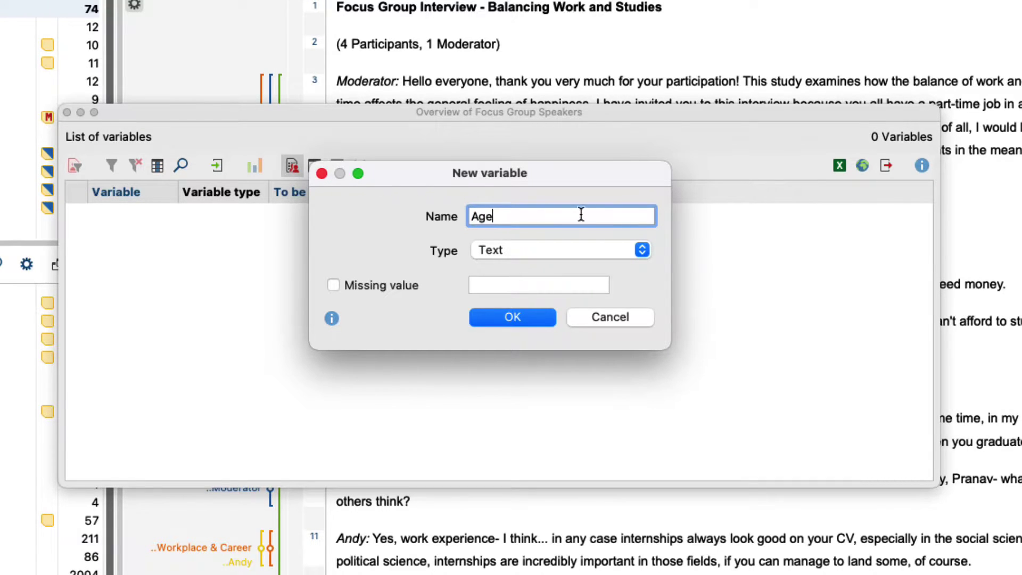
click(641, 251)
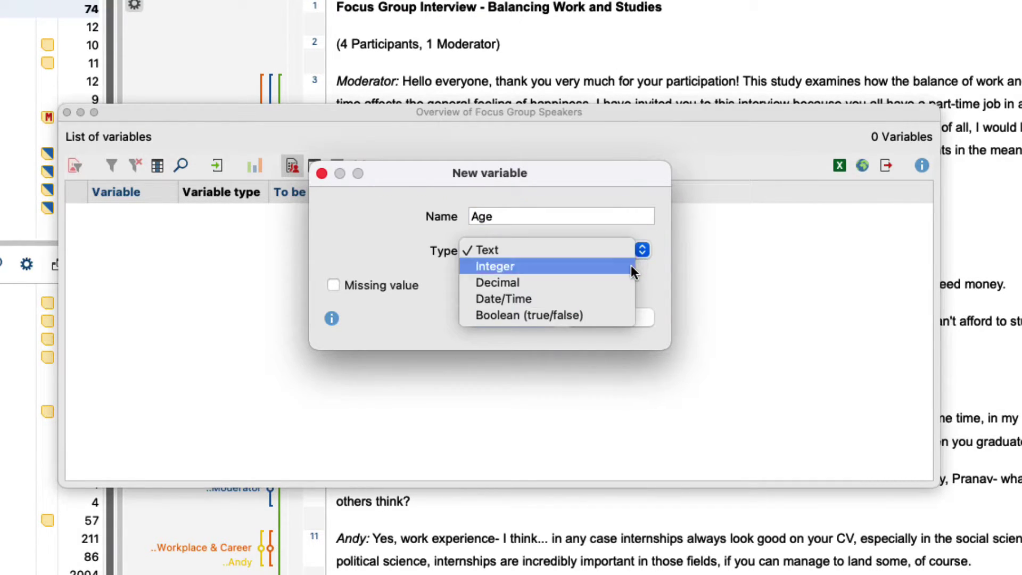
click(631, 266)
click(529, 323)
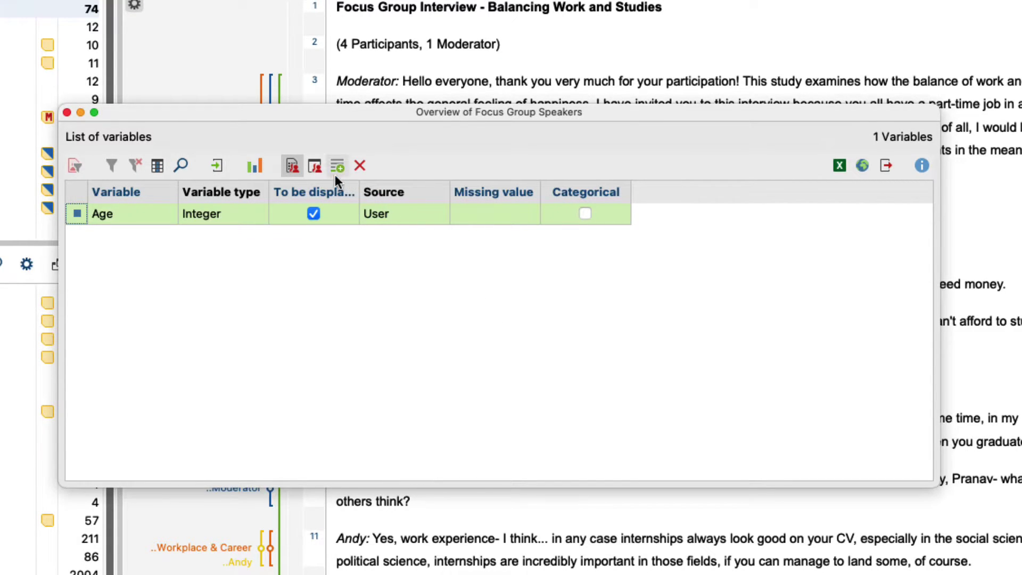
- Enter speaker ages: Moderator 22, Olga 23, Fatima 25, Andy 24, Pranav 25
click(320, 170)
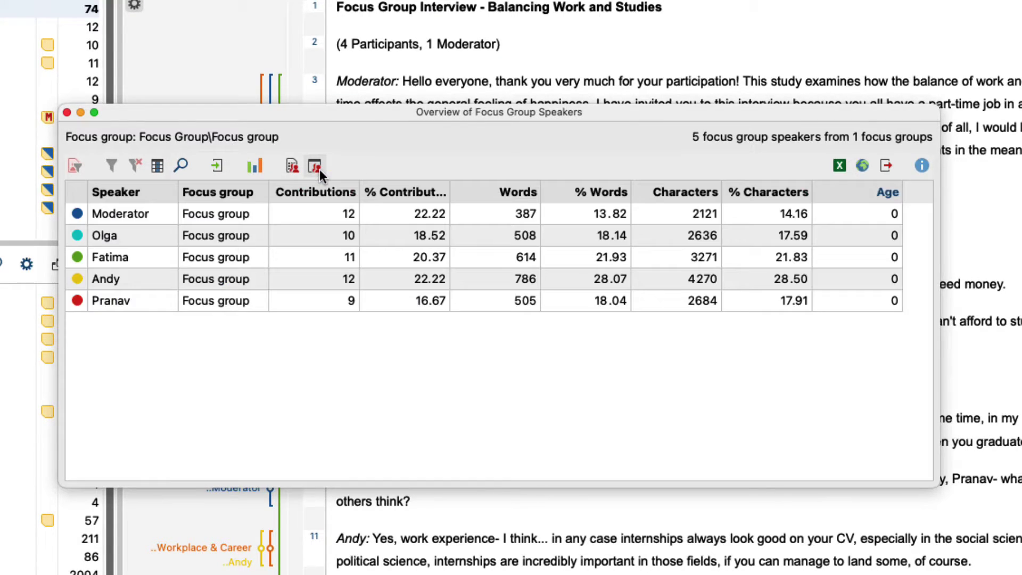
double_click(858, 218)
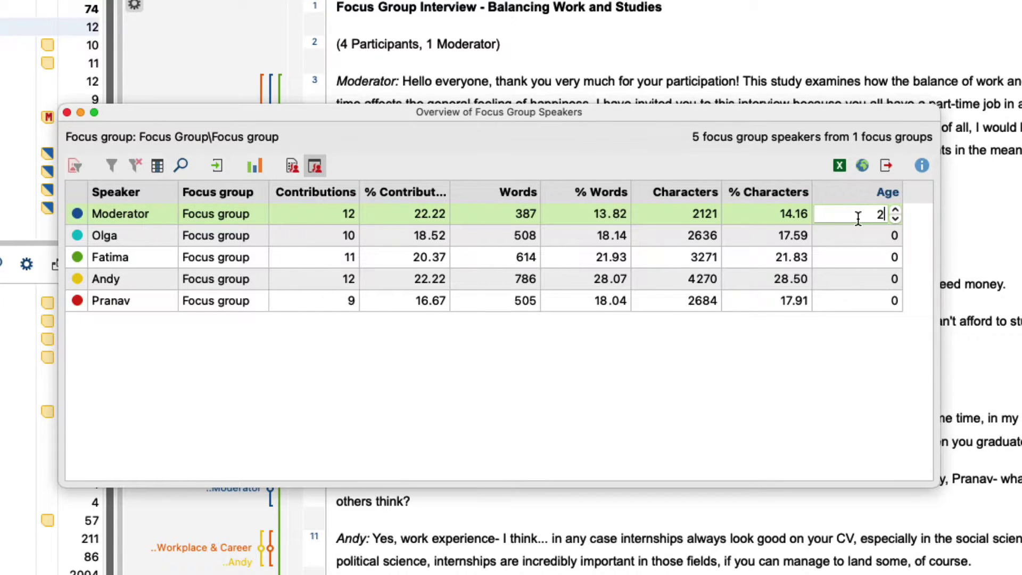
click(868, 238)
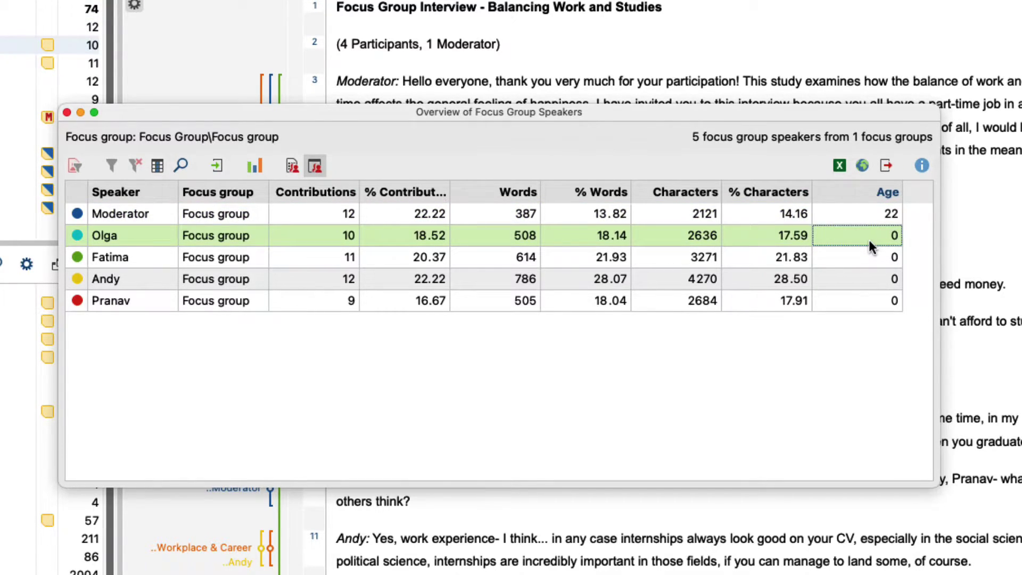
double_click(869, 240)
text(23)
double_click(876, 258)
text(2)
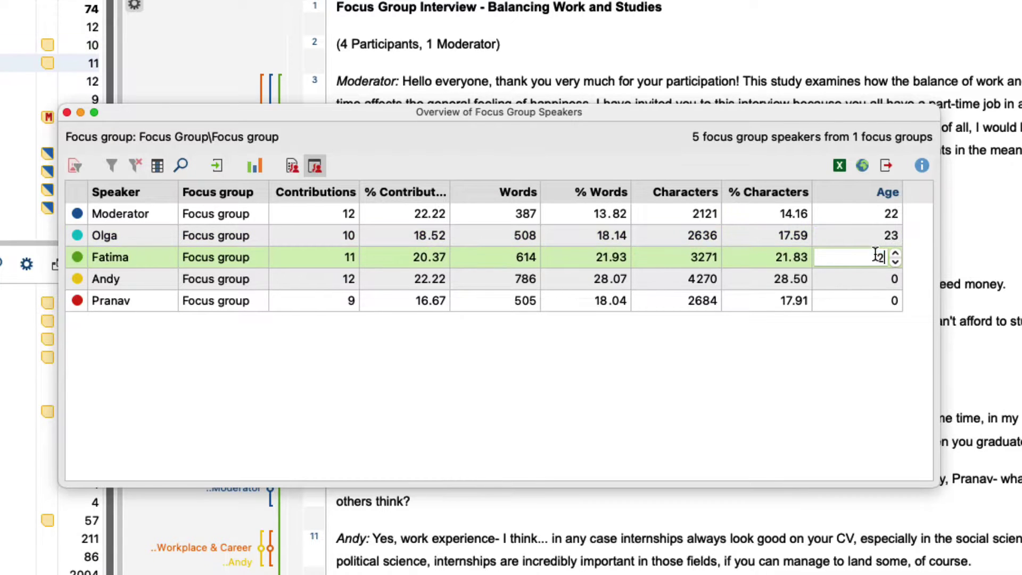
text(5)
double_click(880, 274)
text(2)
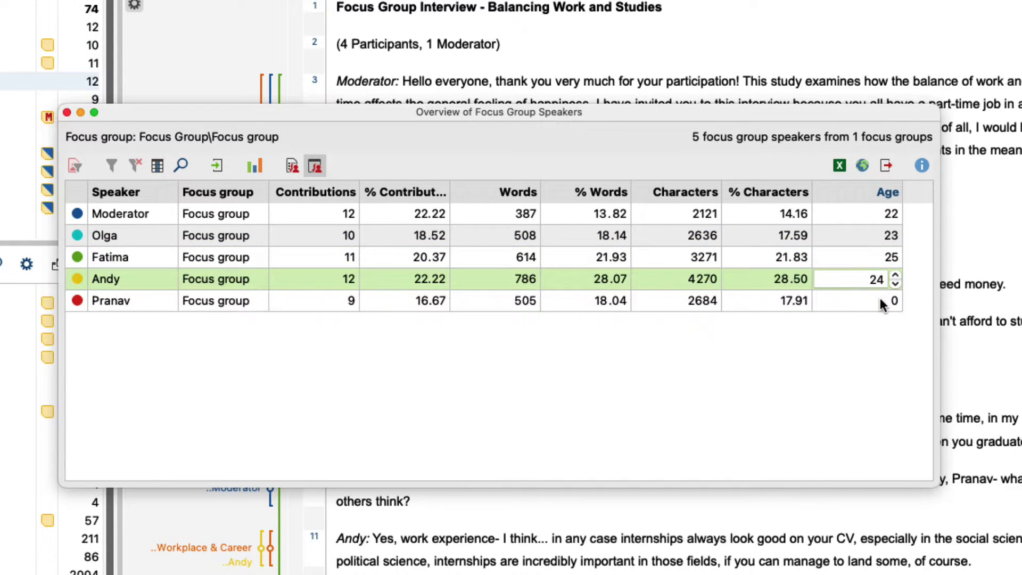
text(4)
click(884, 301)
double_click(881, 299)
text(2)
key(Return)
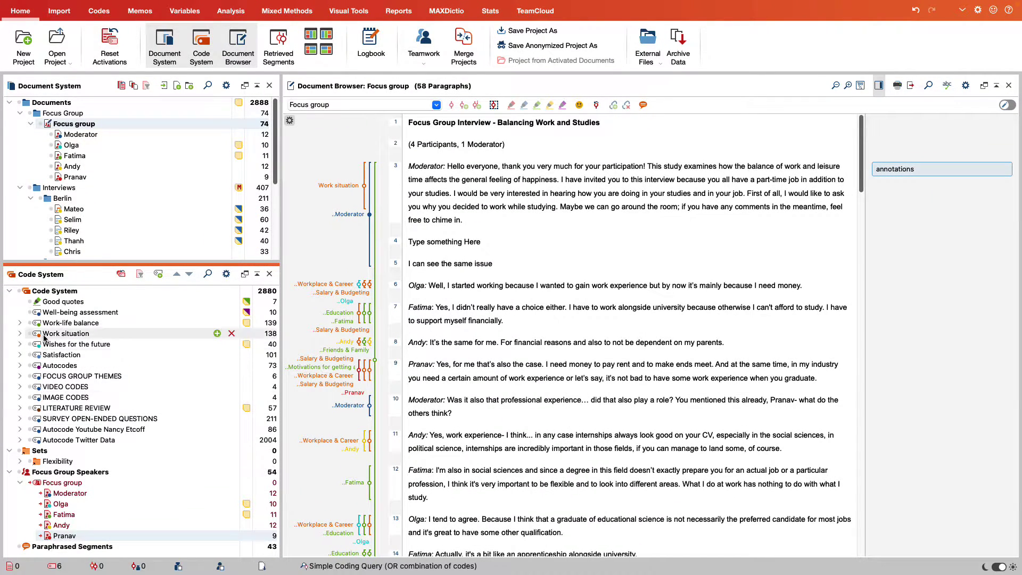
right_click(84, 125)
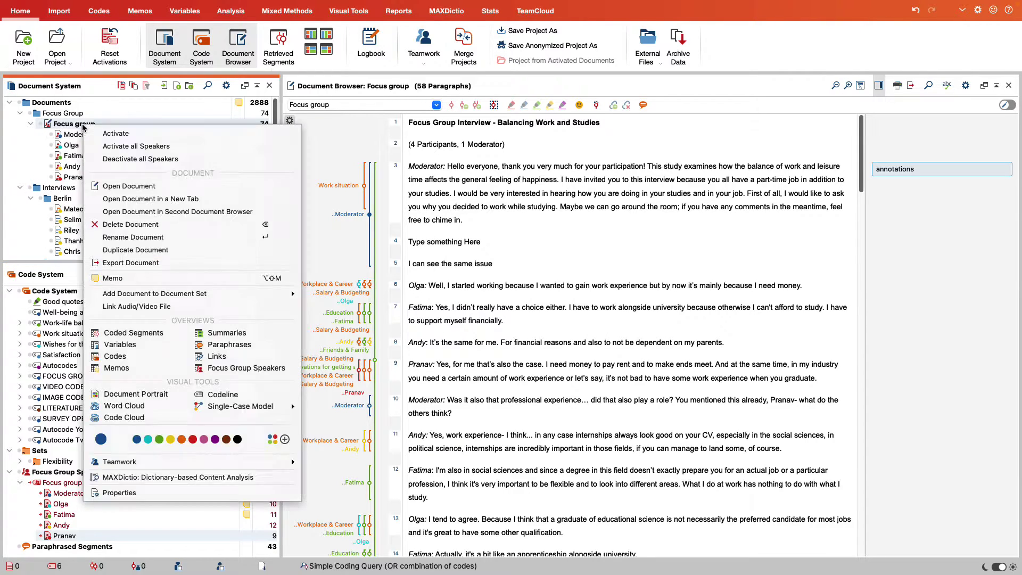
click(136, 397)
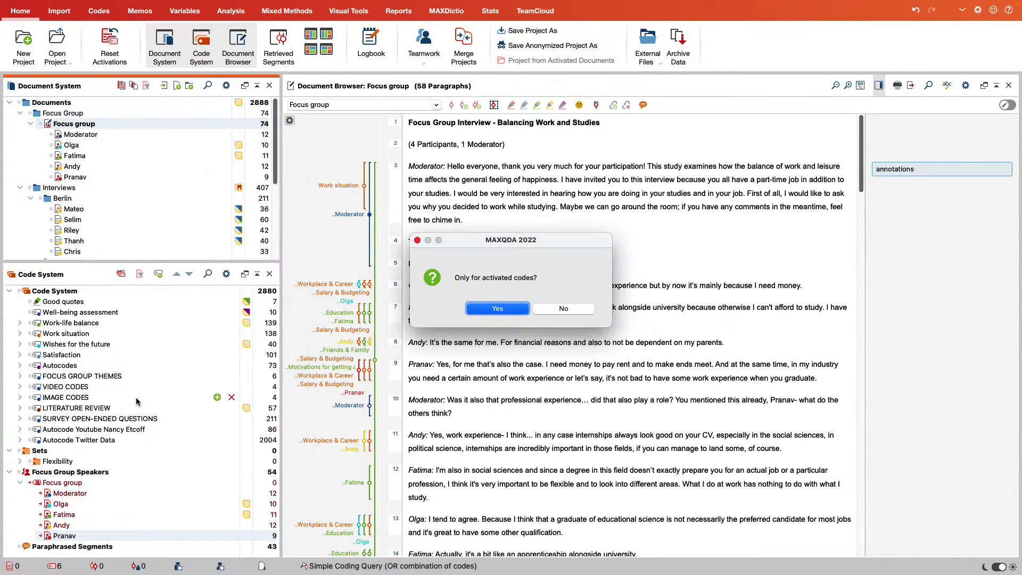
click(508, 310)
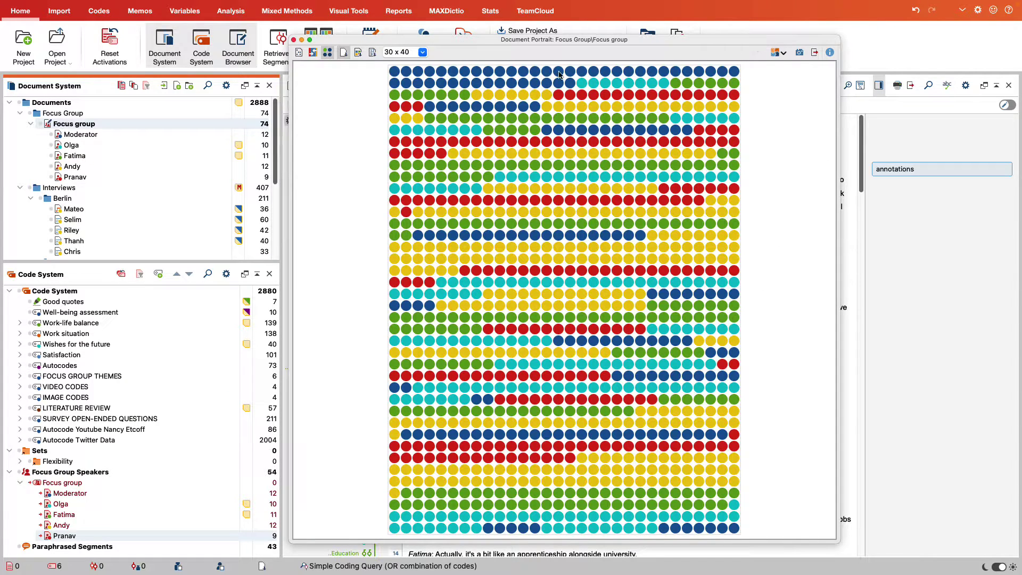
click(373, 53)
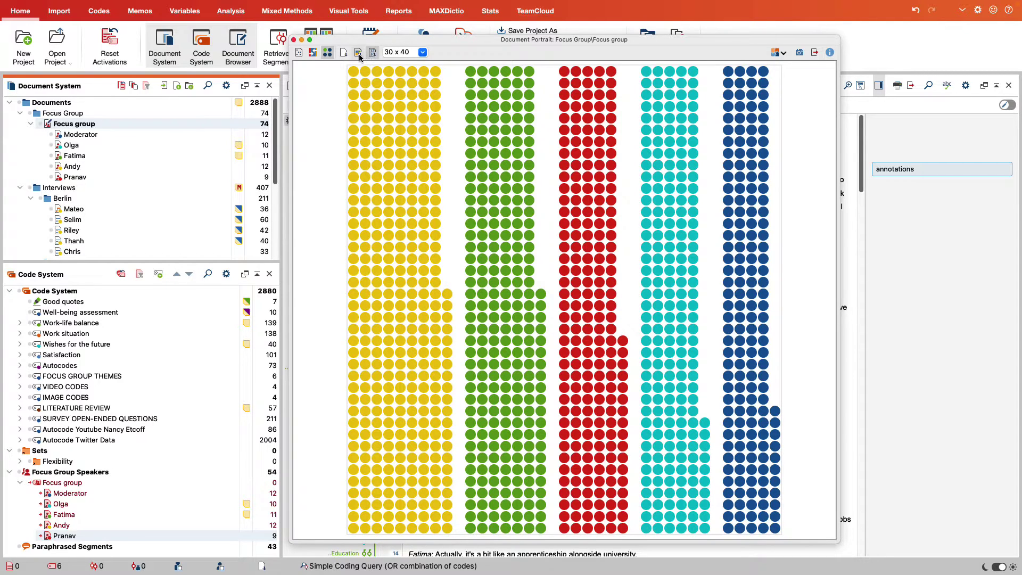
click(358, 52)
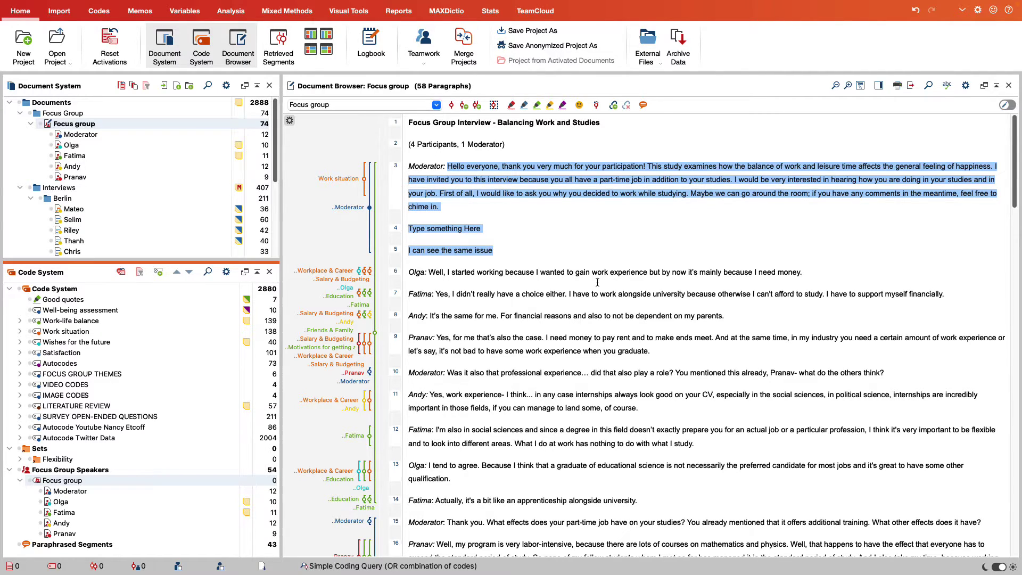
- Activate the speaker codes and show the Focus group document's Codeline chart
click(31, 481)
right_click(88, 128)
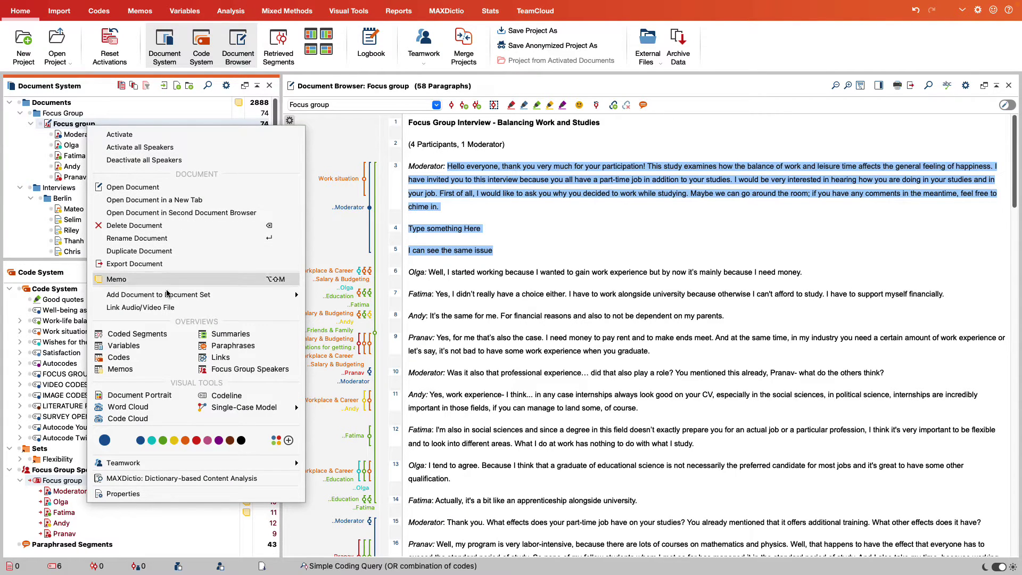
click(224, 396)
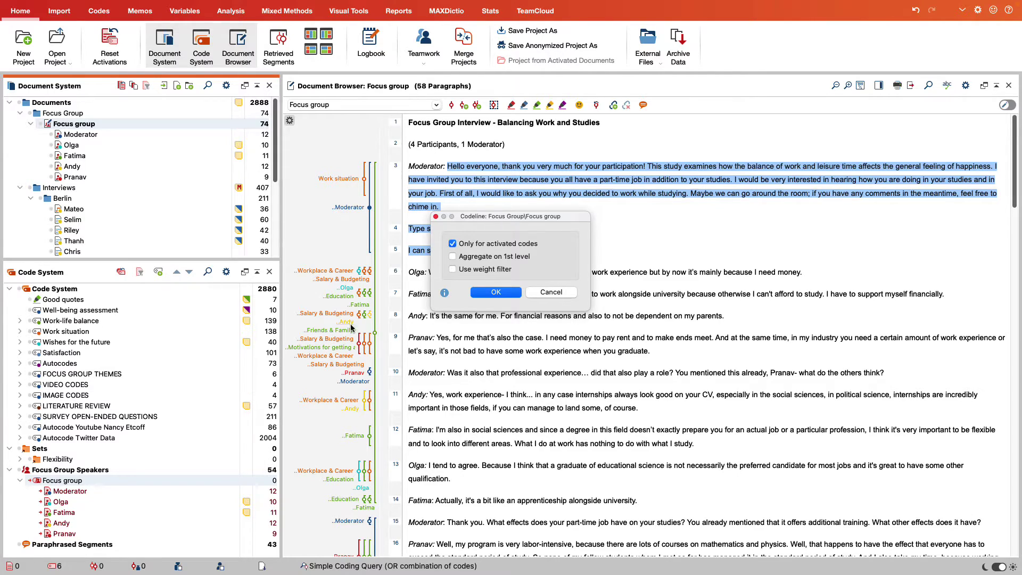
click(496, 293)
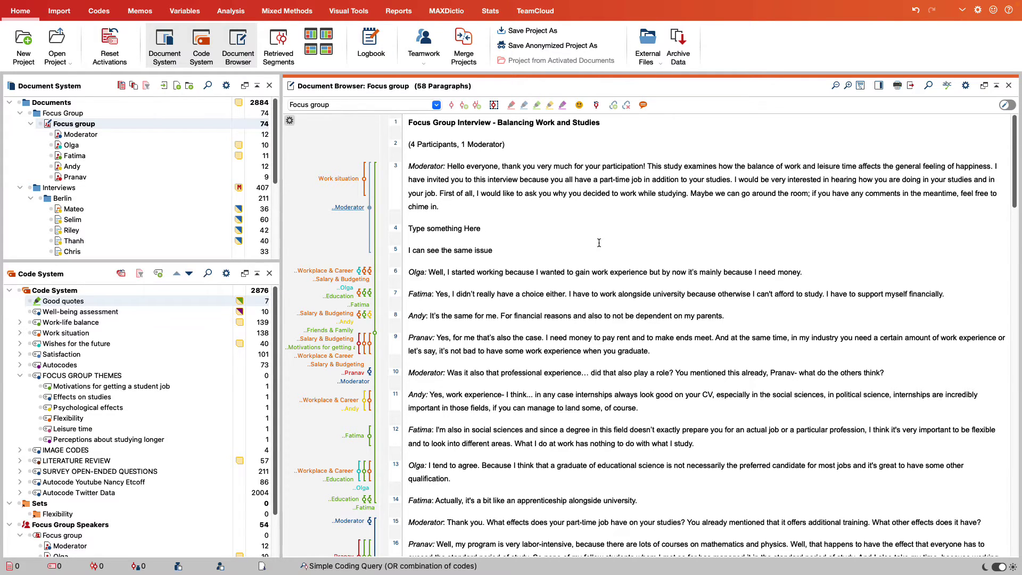
- Open the Code Matrix Browser with the focus group speakers as columns
click(346, 12)
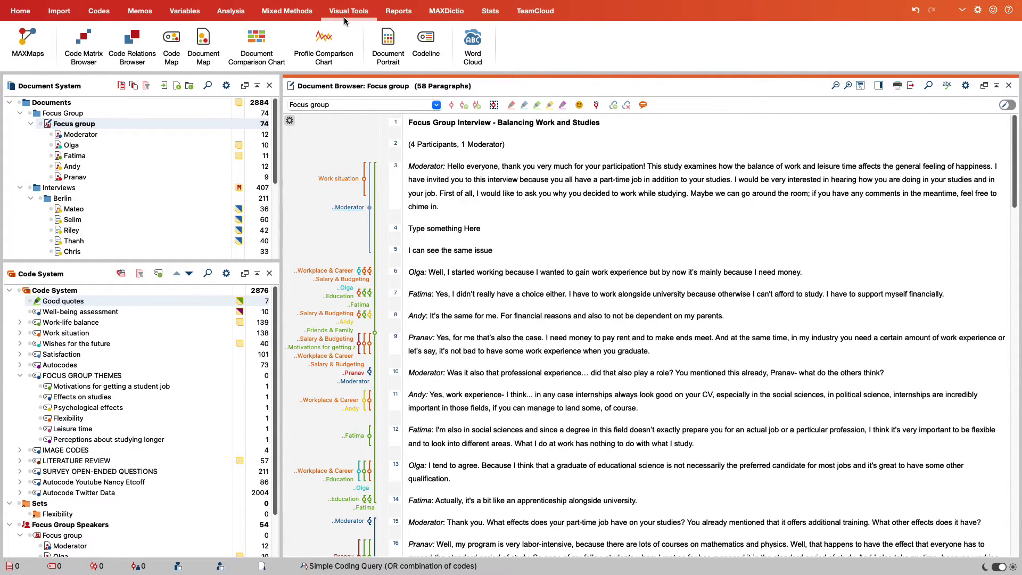
click(82, 64)
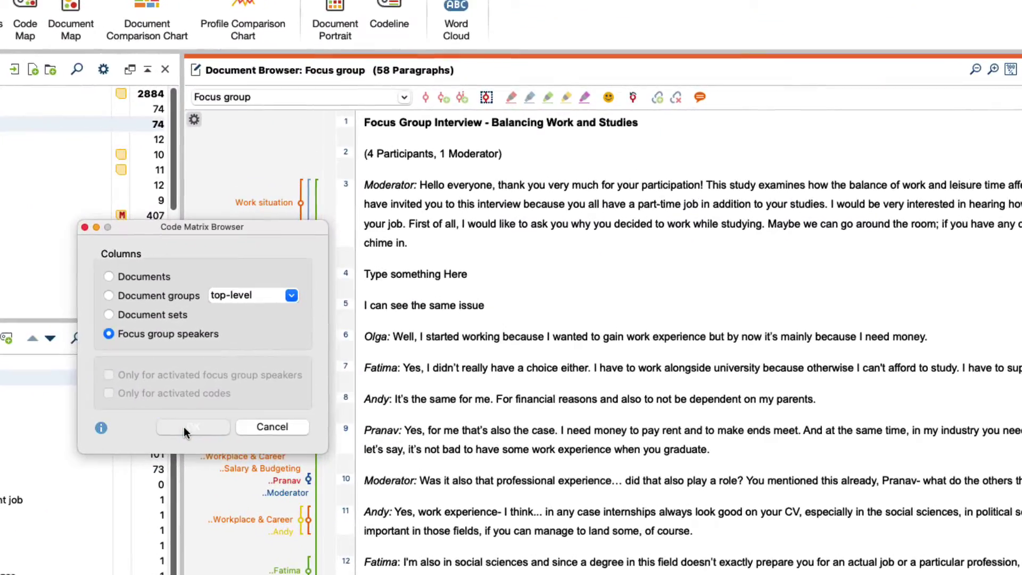
click(248, 373)
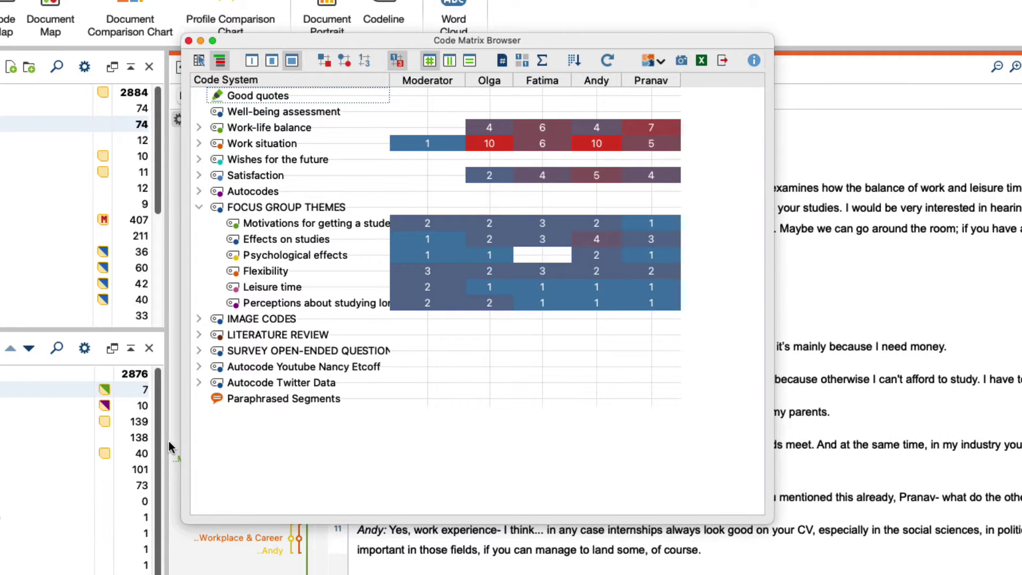